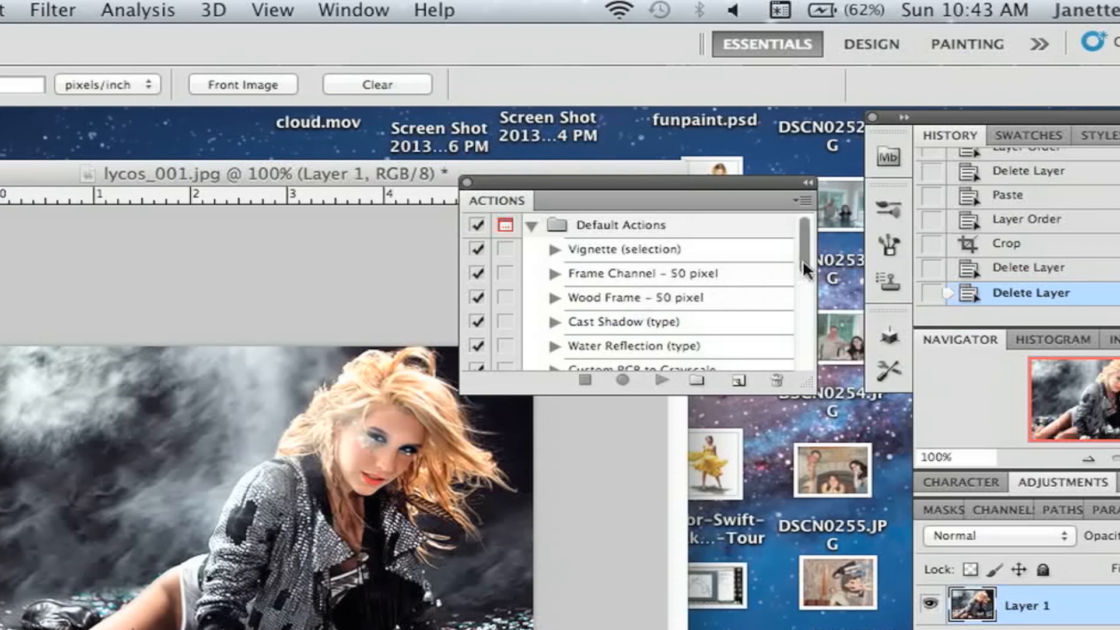
- Create a new action named Action 2 in the first Set 1 folder and start recording it
left_click_drag(803, 257, 825, 369)
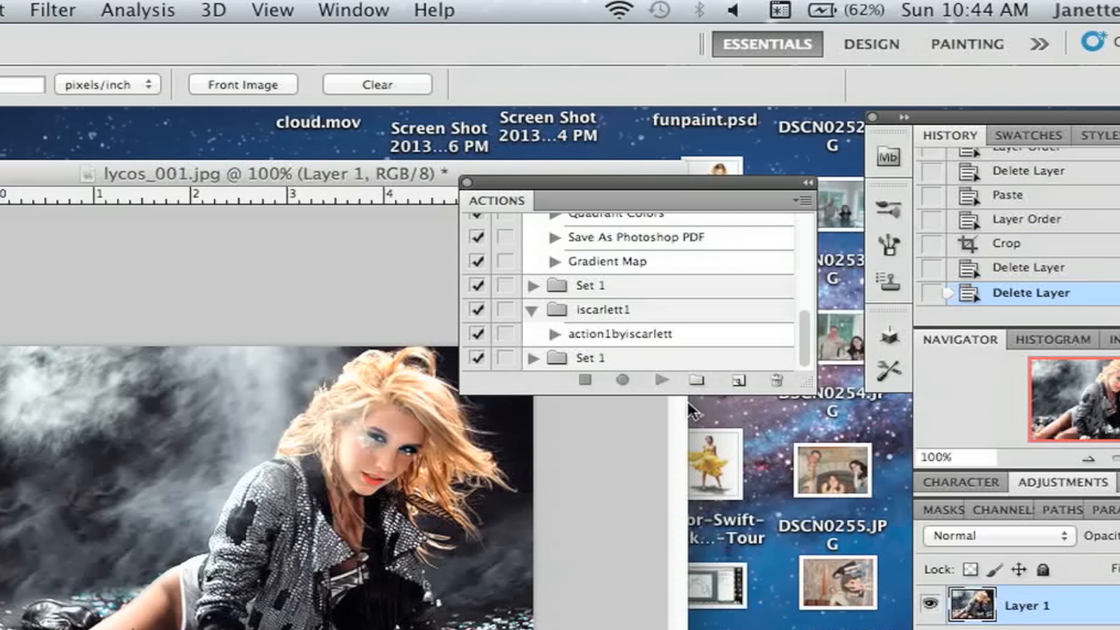
left_click(772, 294)
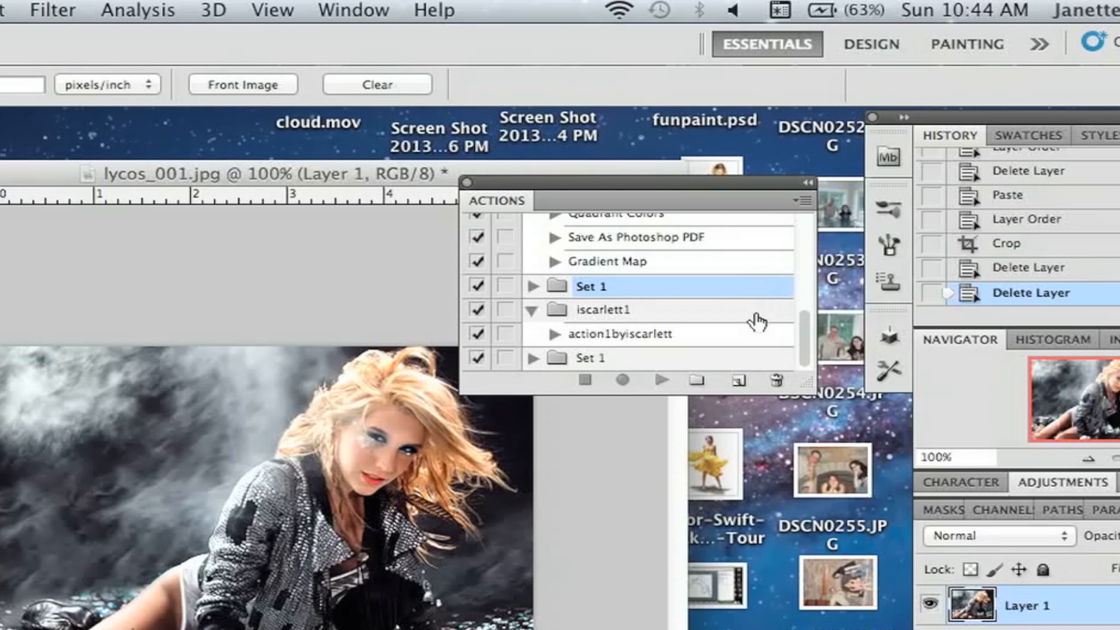
left_click(739, 382)
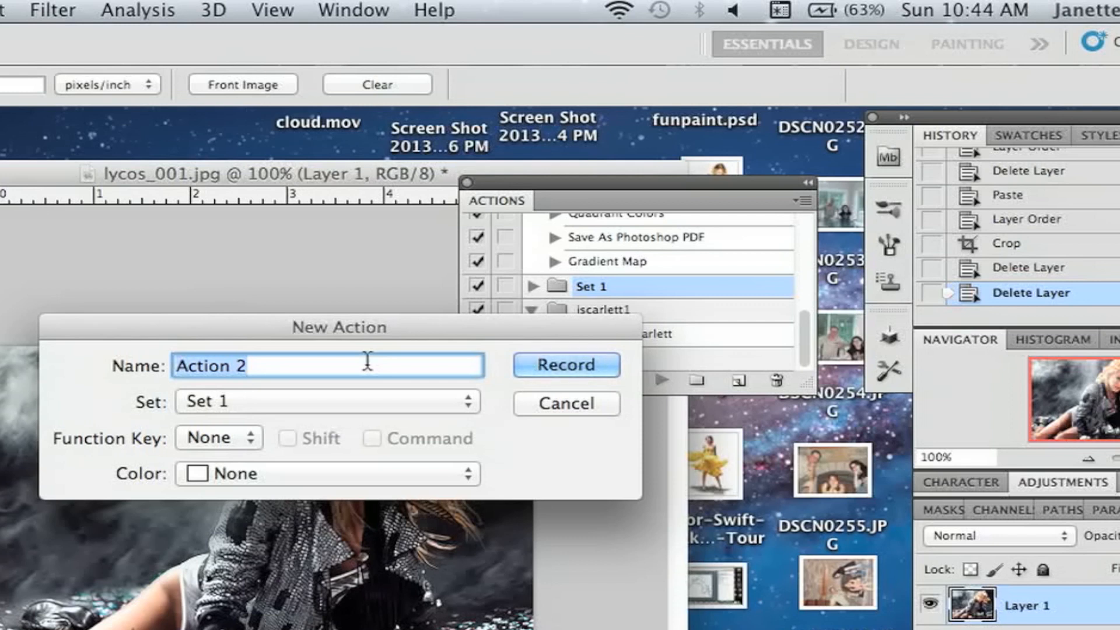
left_click(607, 366)
left_click(553, 360)
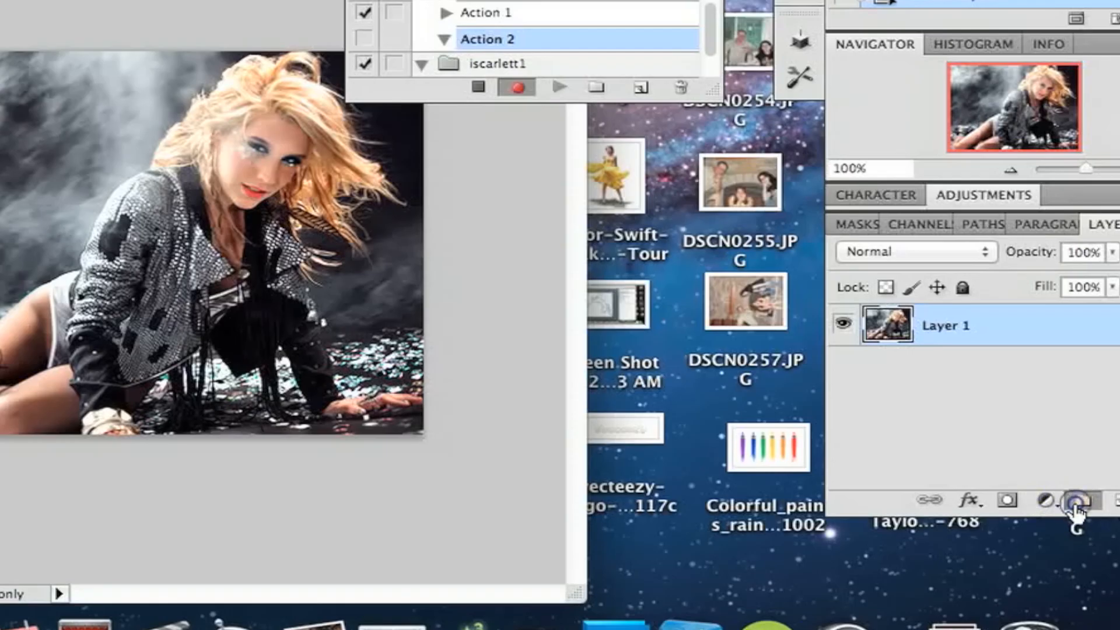
- Add a Curves adjustment layer and brighten the RGB curve with points at input 61, output 87 and input 218, output 226
left_click(1046, 500)
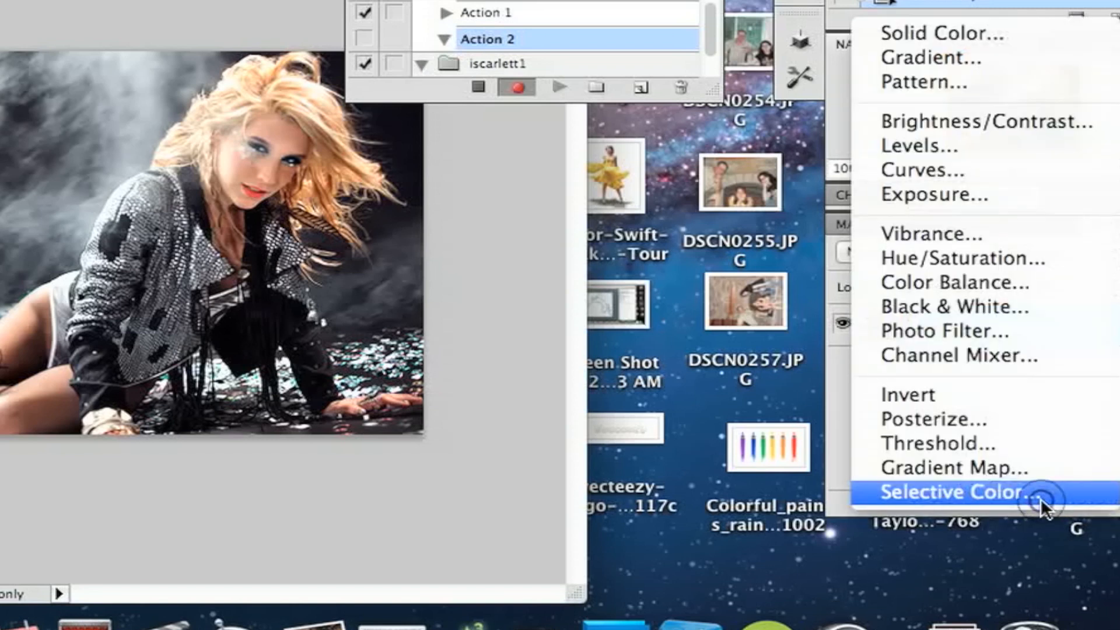
left_click(977, 170)
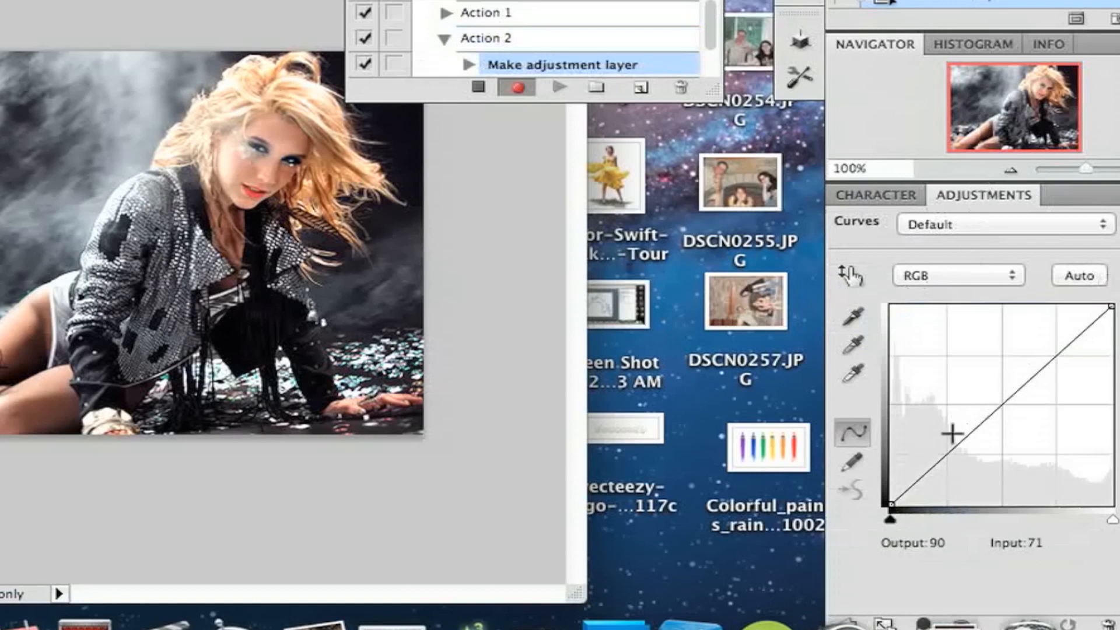
left_click(952, 447)
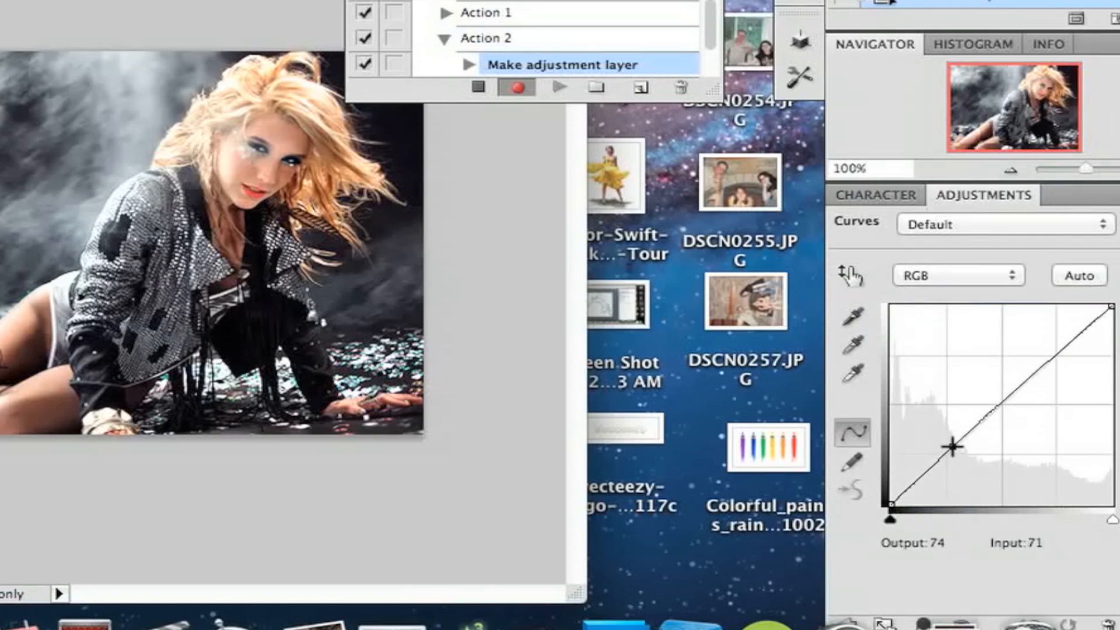
left_click_drag(952, 447, 942, 436)
left_click_drag(1075, 325, 1082, 327)
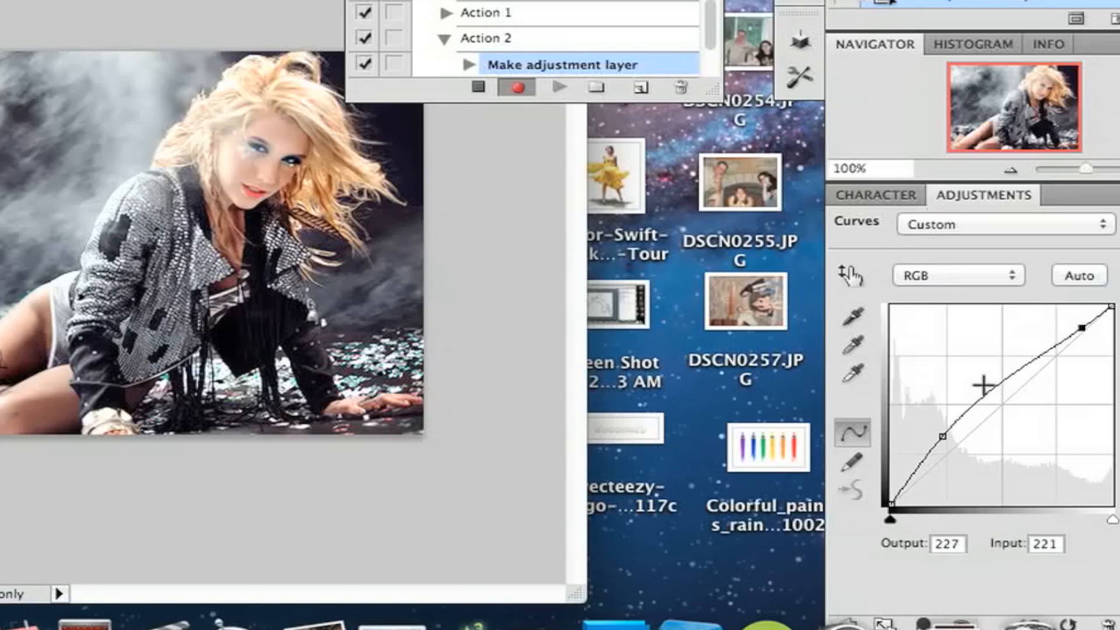
left_click_drag(942, 435, 943, 436)
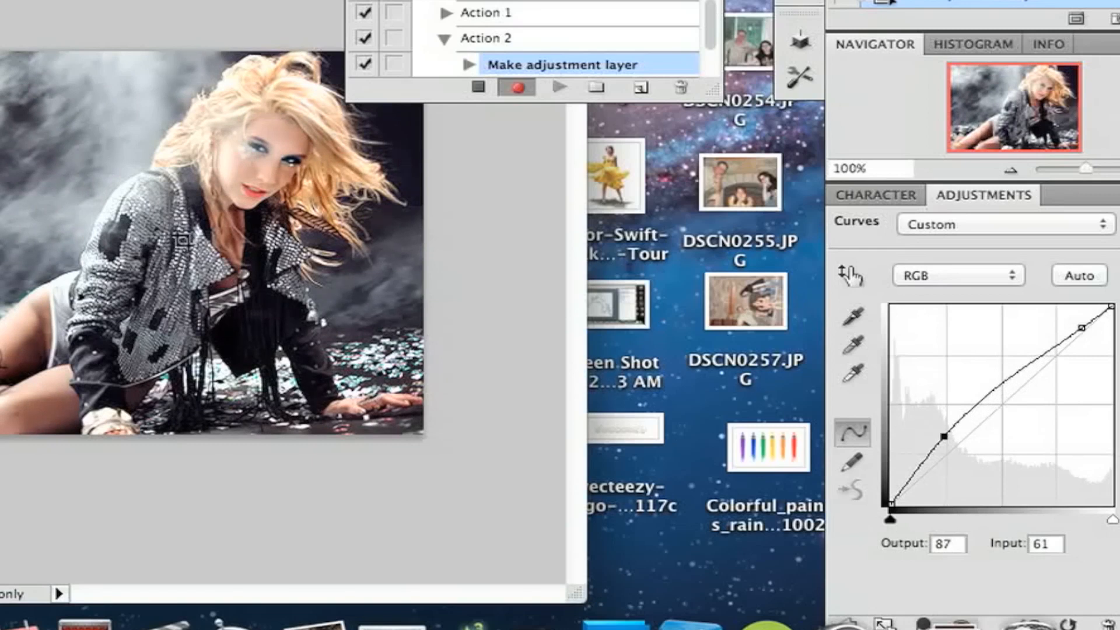
left_click_drag(1083, 327, 1074, 331)
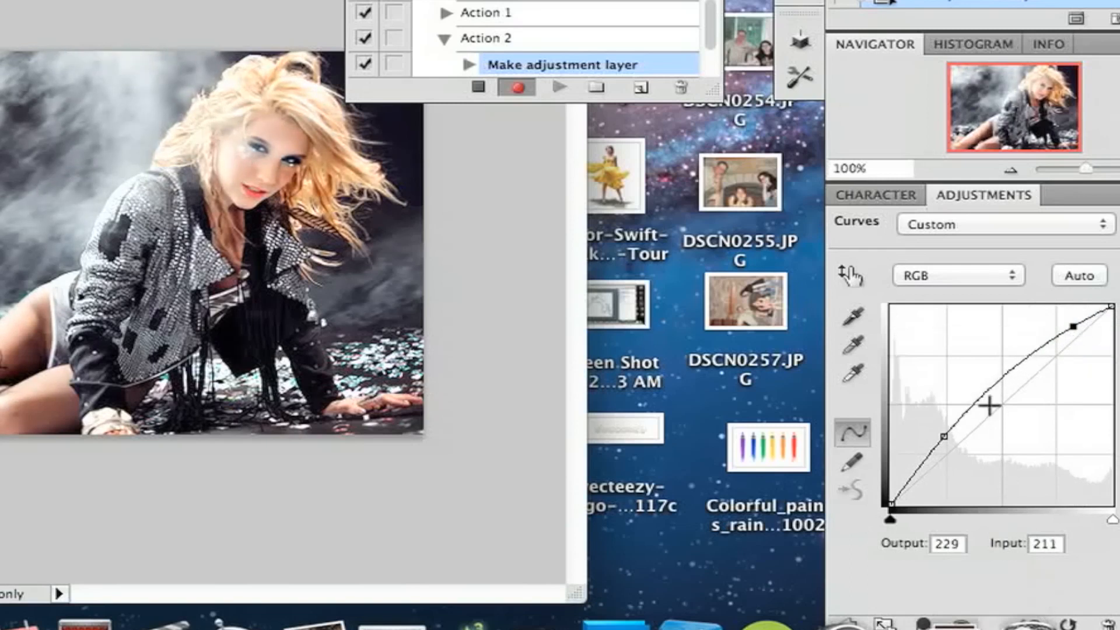
left_click_drag(1074, 326, 1077, 328)
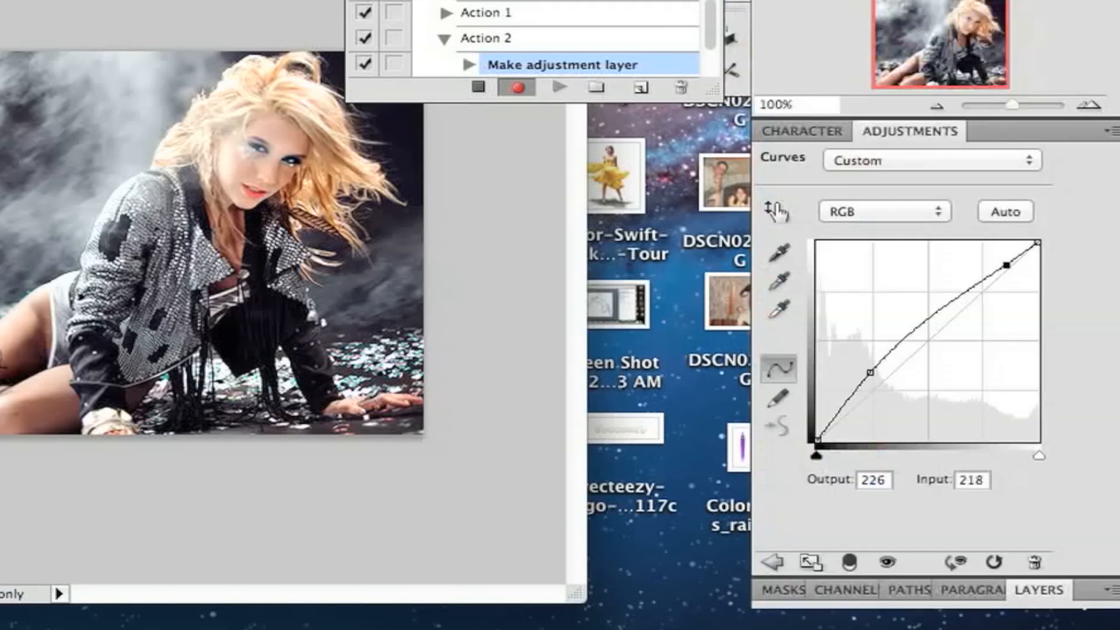
- Add a Gradient fill layer above the curves layer and choose the red-to-transparent preset for it
left_click(1039, 590)
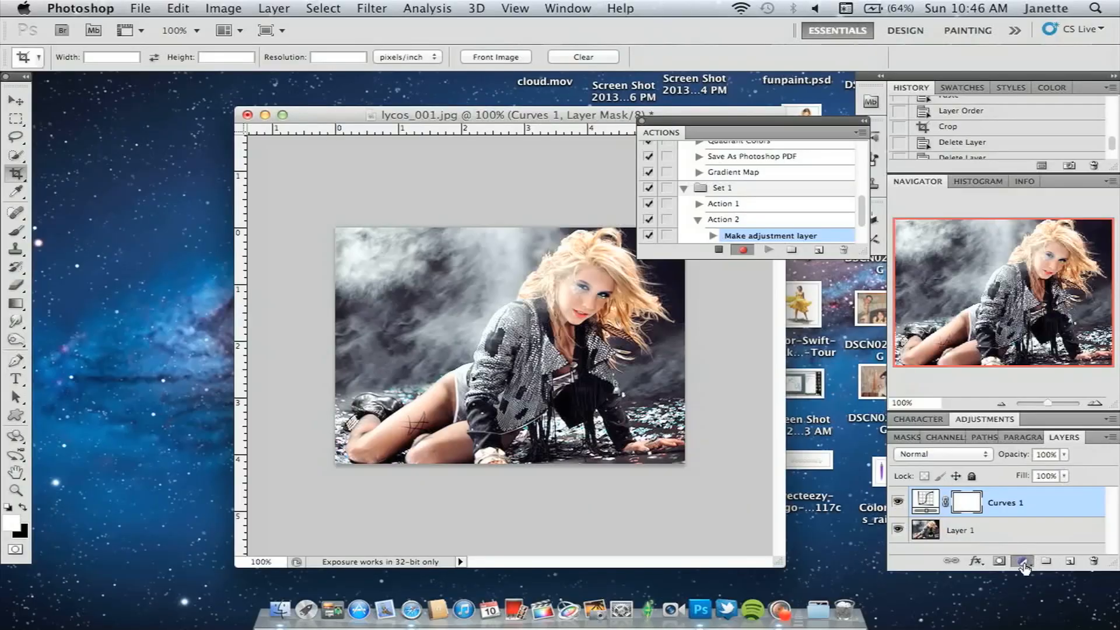
left_click(1022, 562)
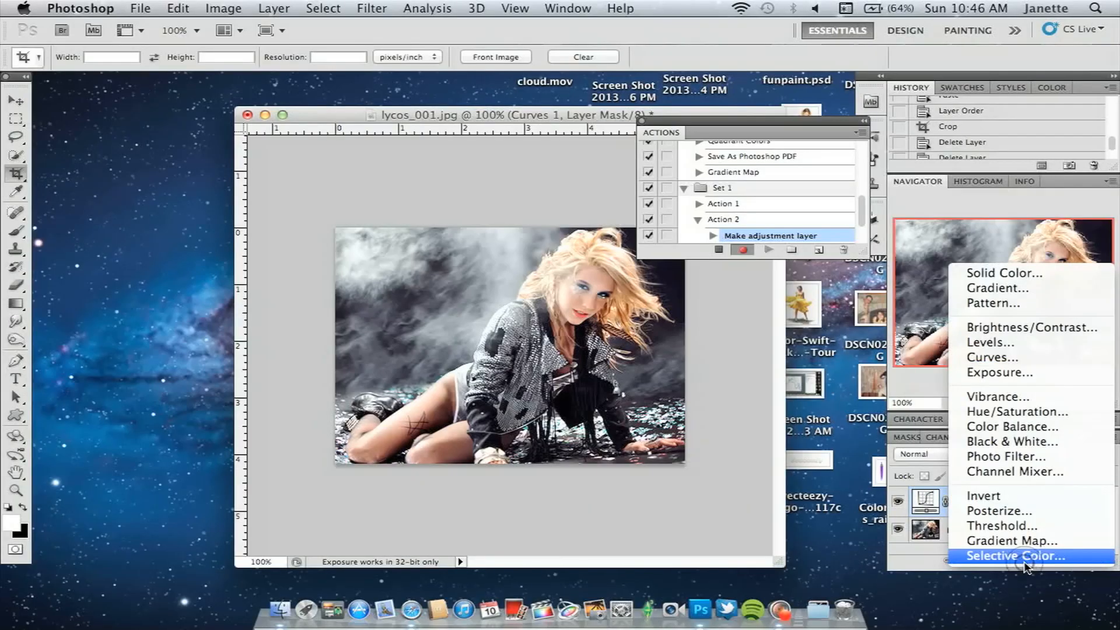
left_click(1089, 290)
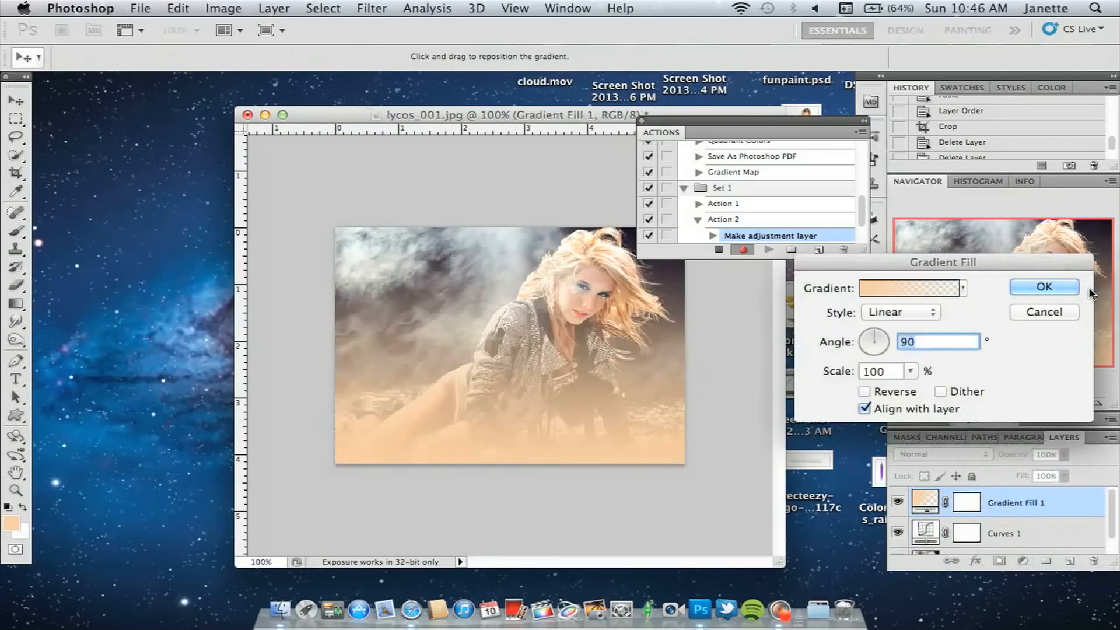
left_click(935, 290)
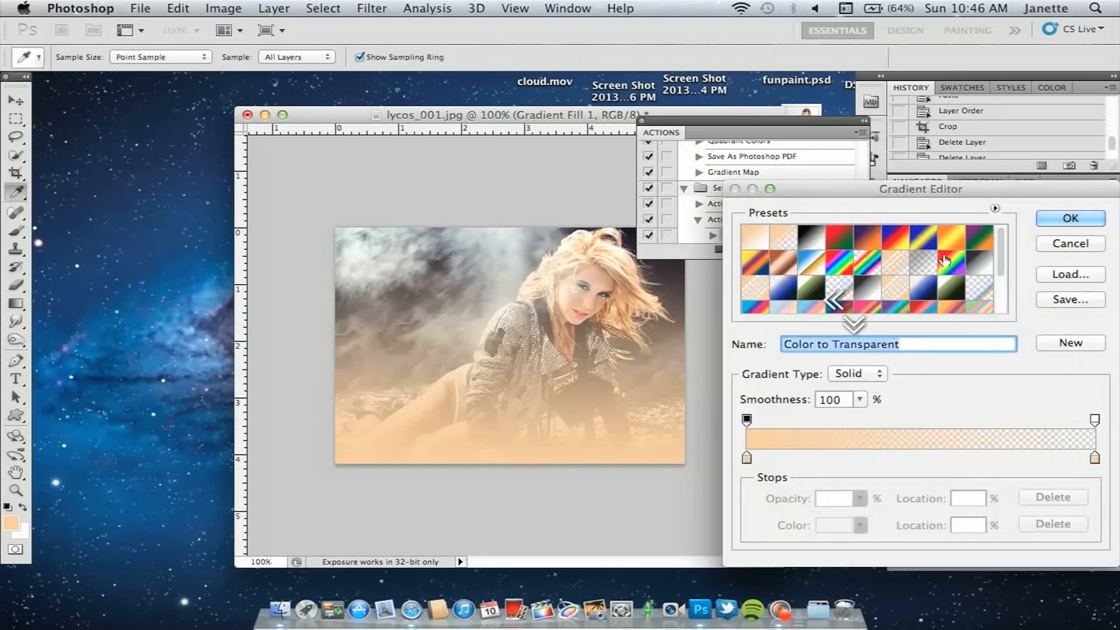
scroll(1001, 248, "down", 3)
left_click(811, 303)
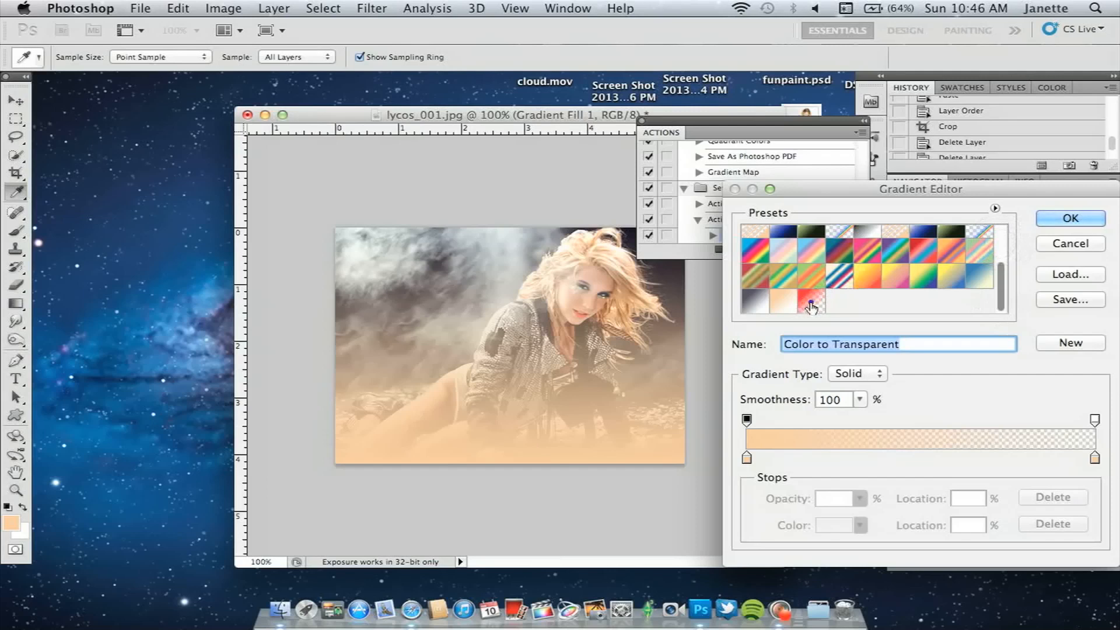
- Use colour fc2c2c for the gradient's starting colour stop and accept the edited gradient
left_click(747, 459)
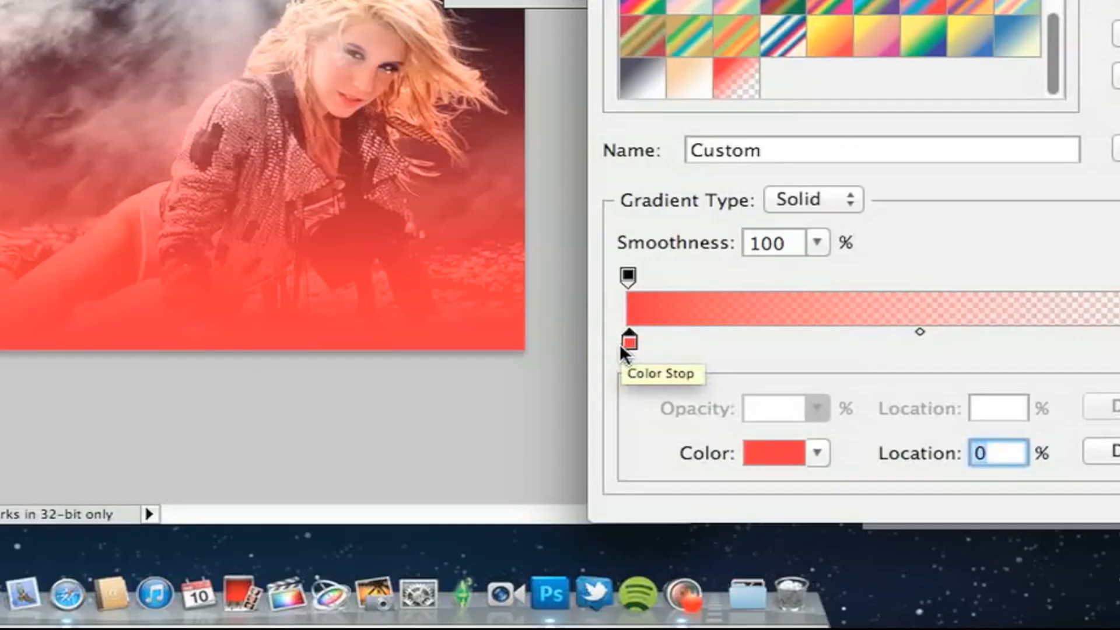
left_click(782, 455)
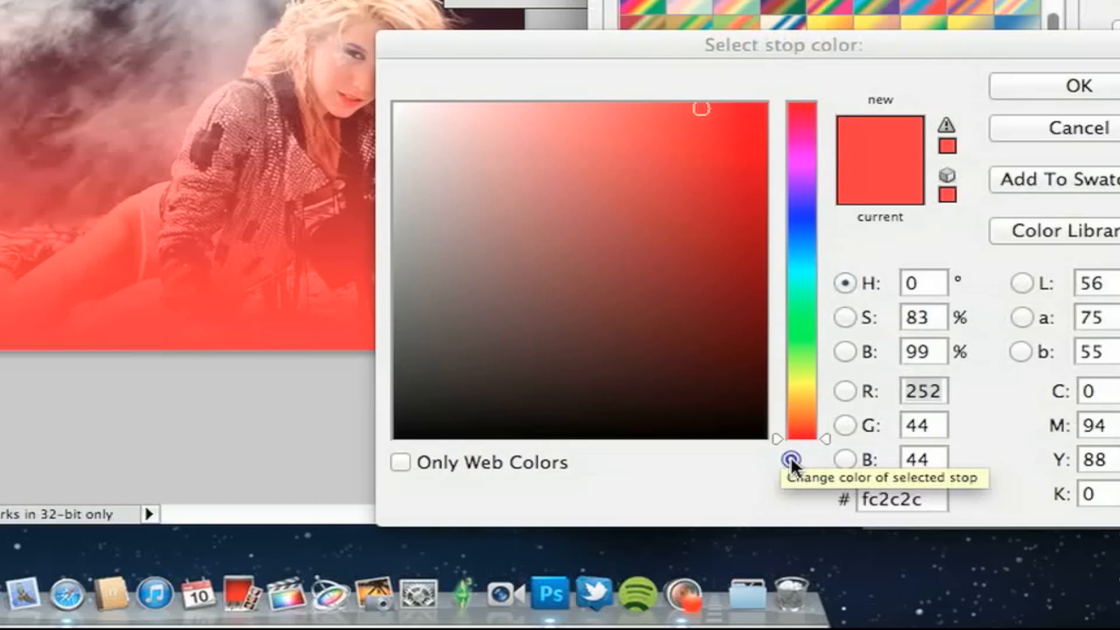
double_click(930, 501)
left_click(939, 503)
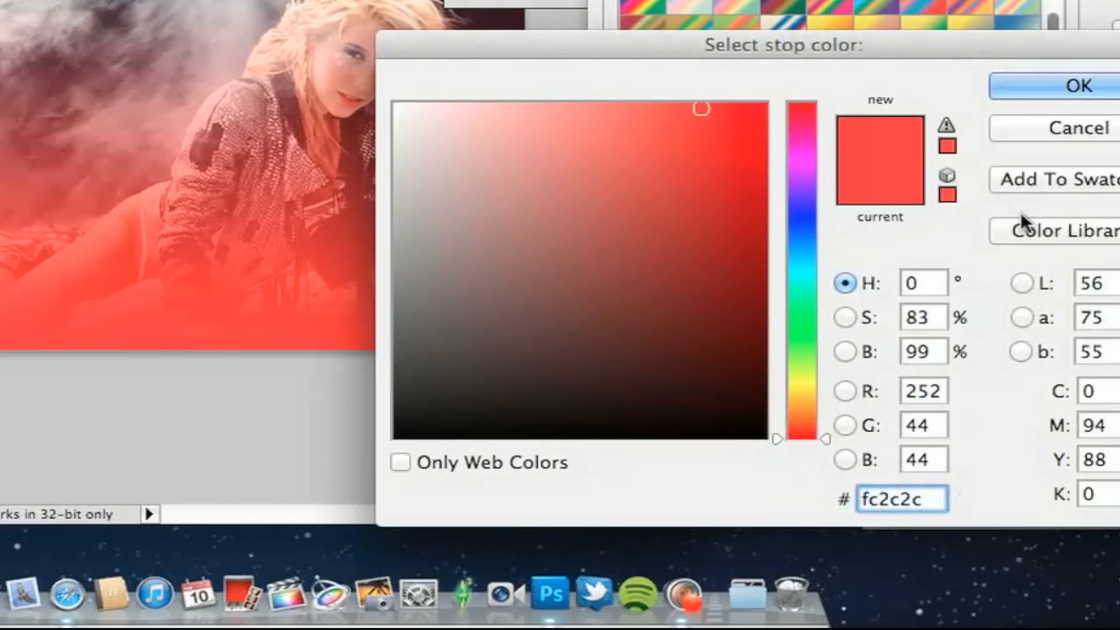
left_click(1092, 87)
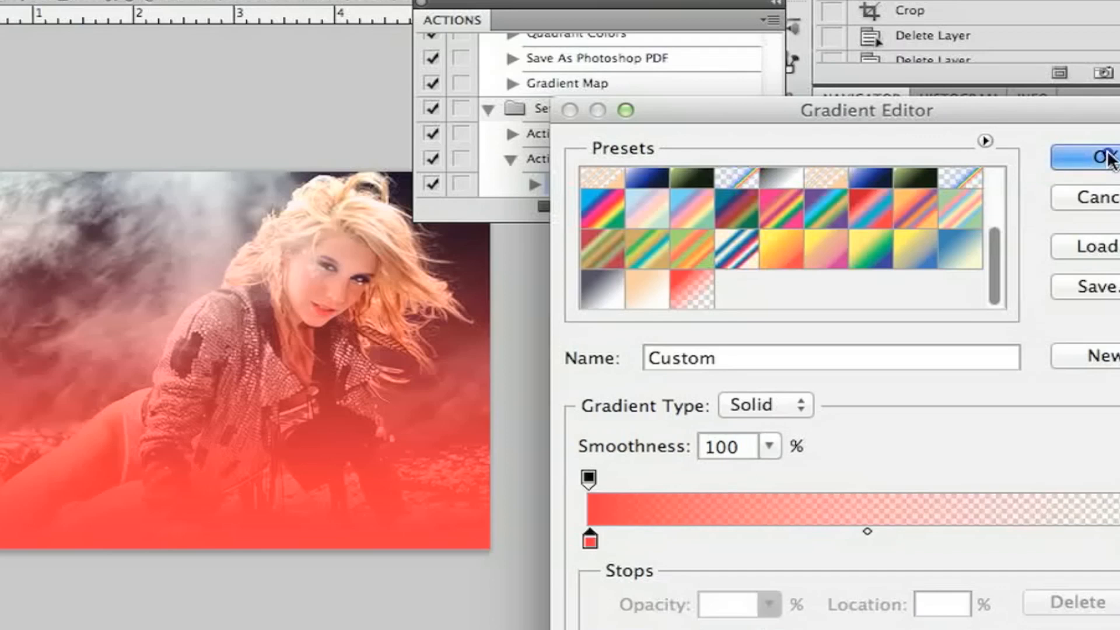
left_click(1071, 219)
- Set the gradient fill's angle to -100° and apply the fill
left_click(887, 346)
key("BackSpace")
key("BackSpace")
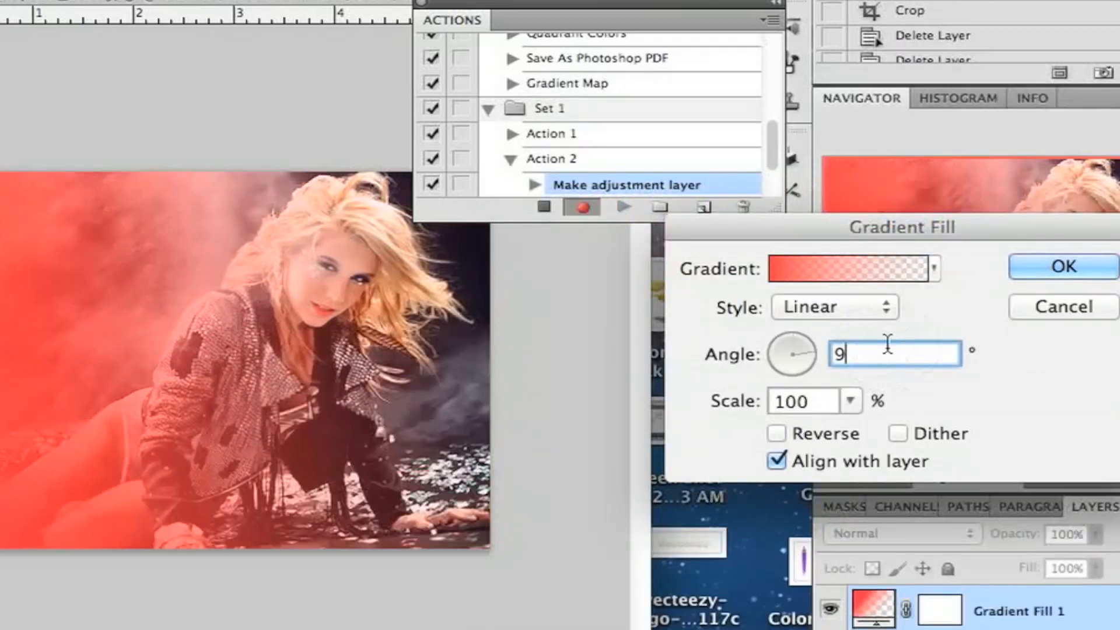
type("-100")
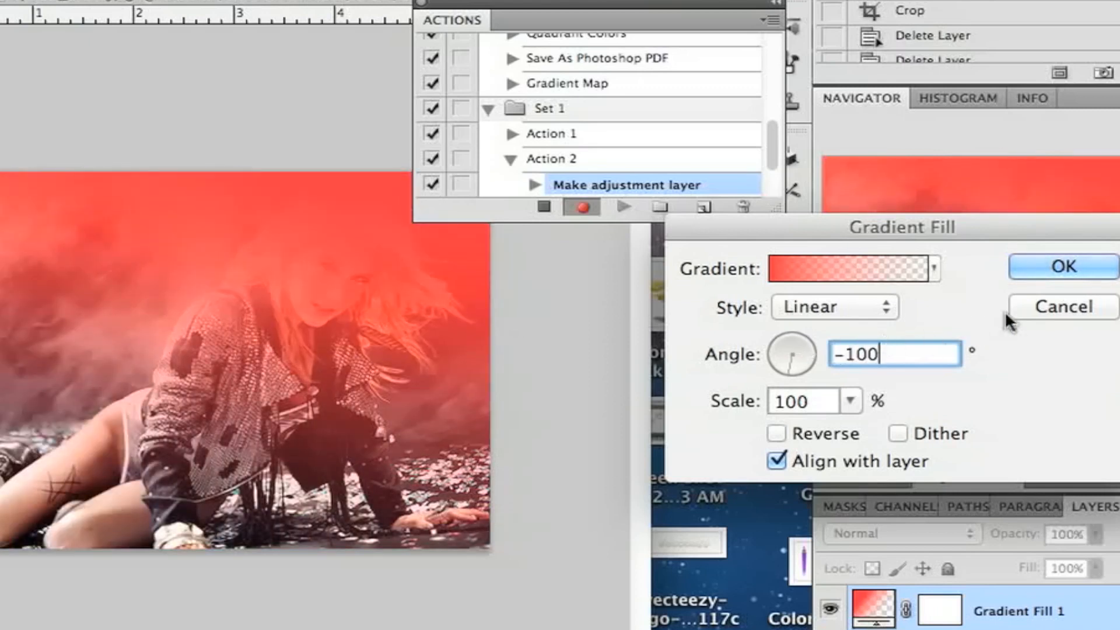
left_click(1052, 273)
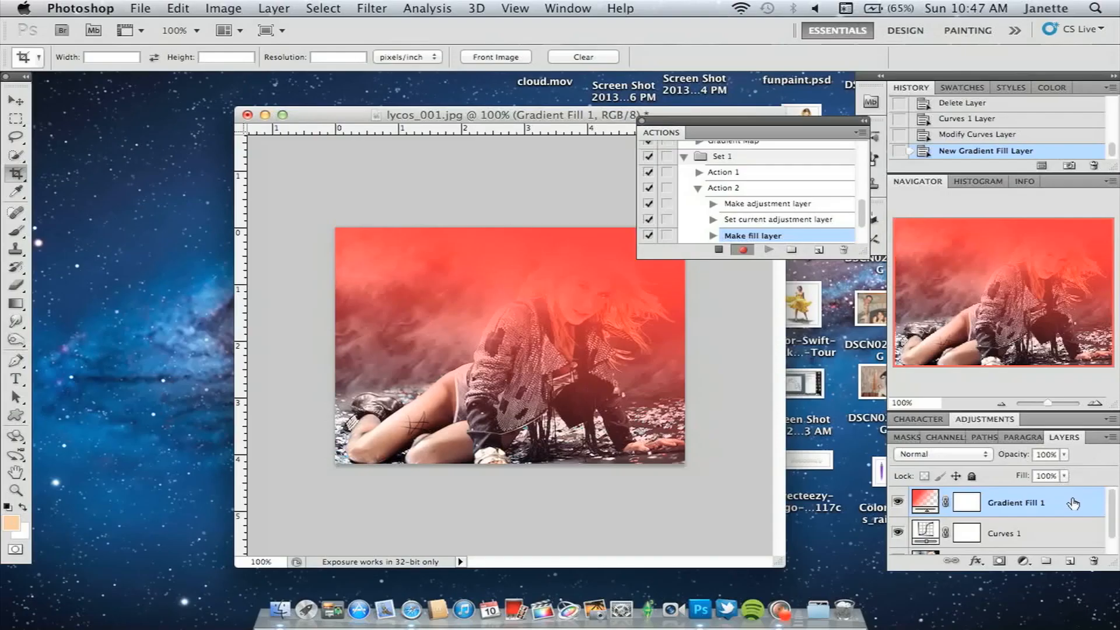
- Lower the gradient fill layer's opacity to 90% and set its blend mode to Screen
left_click_drag(1063, 460, 1061, 475)
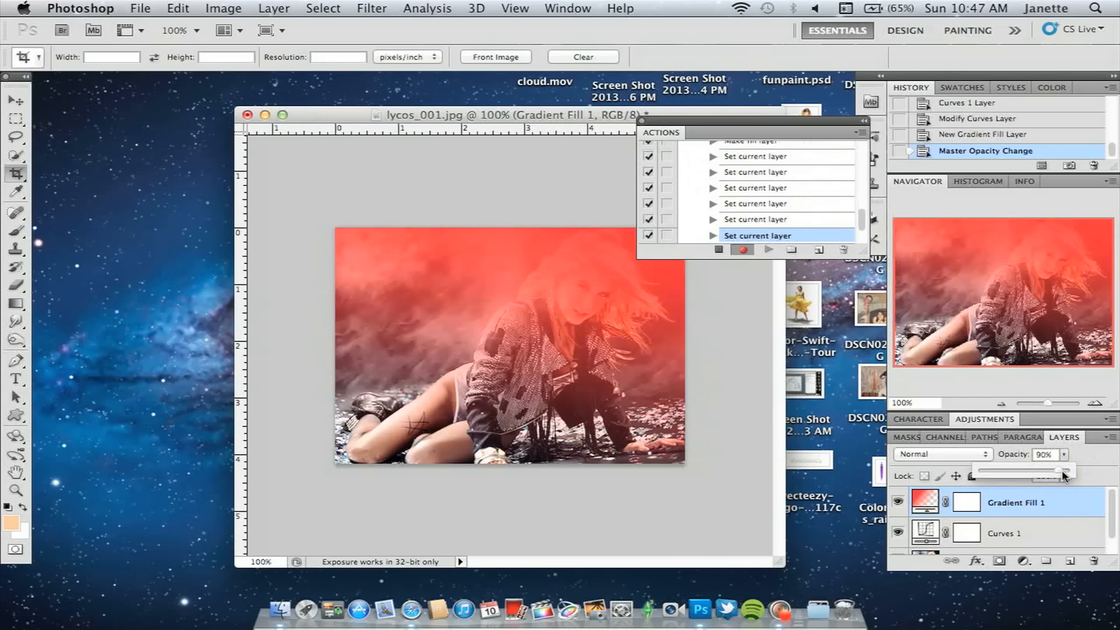
left_click(935, 461)
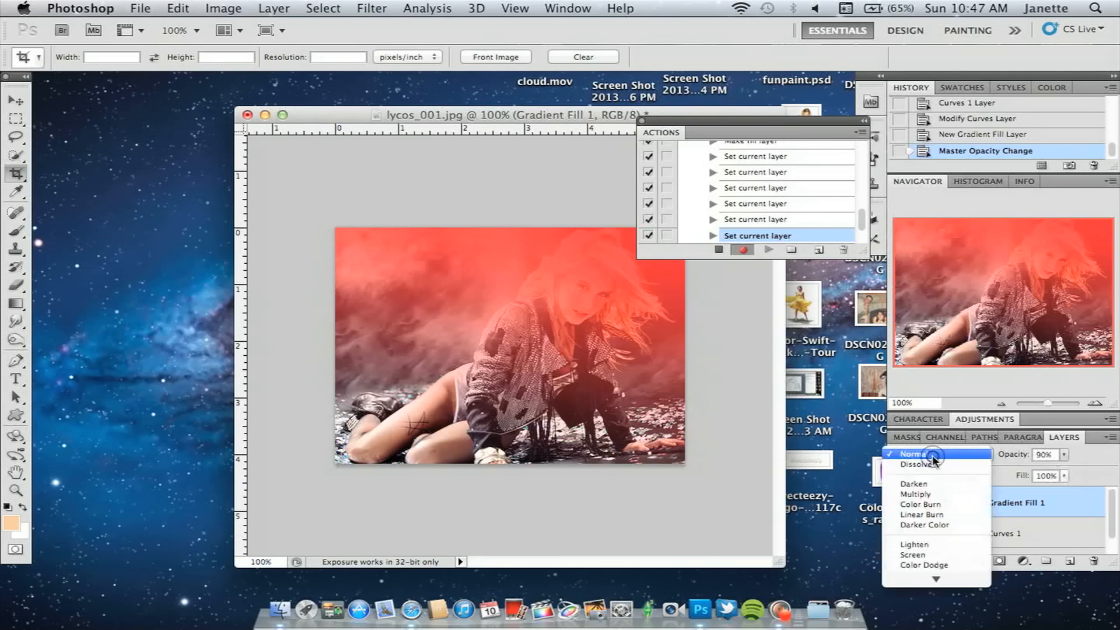
left_click(931, 555)
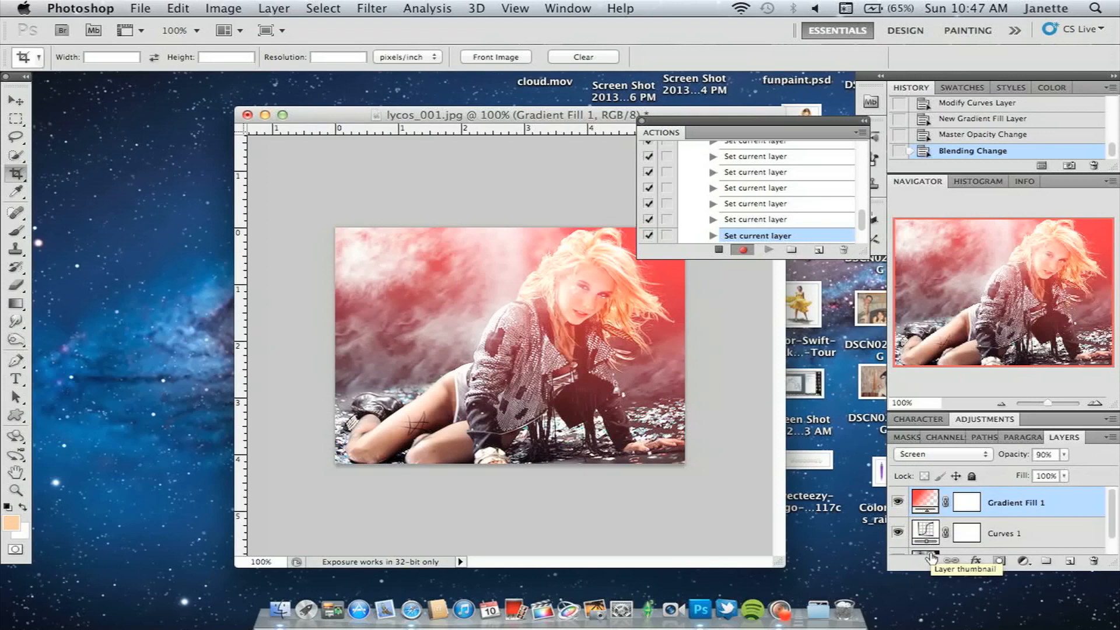
- Group the gradient fill and curves layers, and stop recording the action
left_click(1045, 541, "shift")
mouse_move(1044, 544)
left_mouse_down()
mouse_move(1045, 525)
mouse_move(1050, 564)
left_mouse_up()
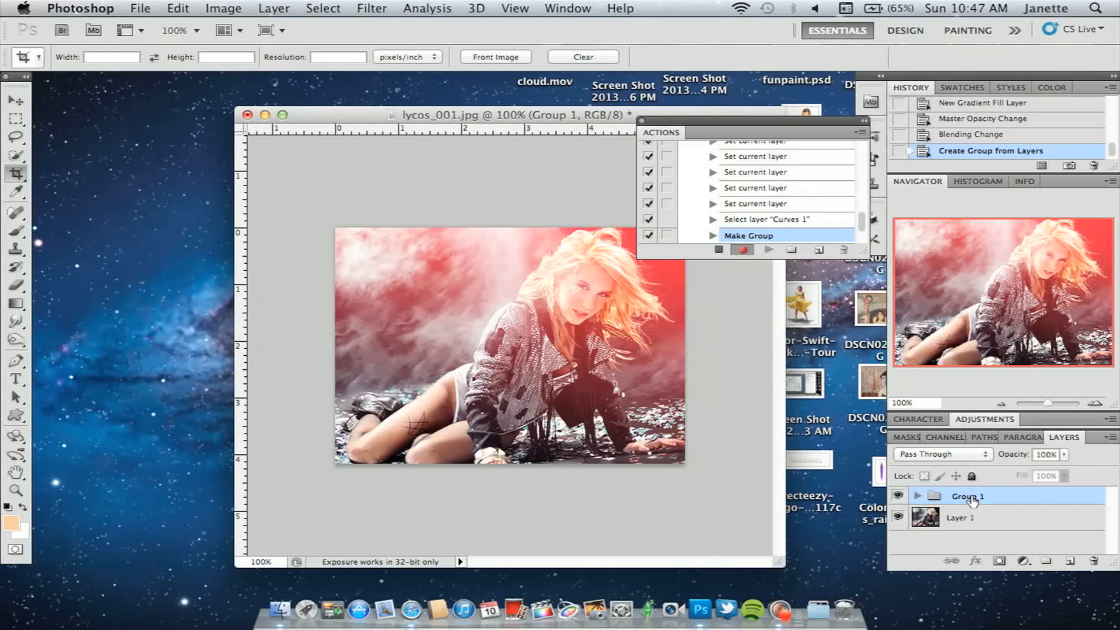
left_click(720, 250)
- Collapse the recorded Action 2 and the Set 1 folder containing it in the actions list
scroll(745, 213, "up", 5)
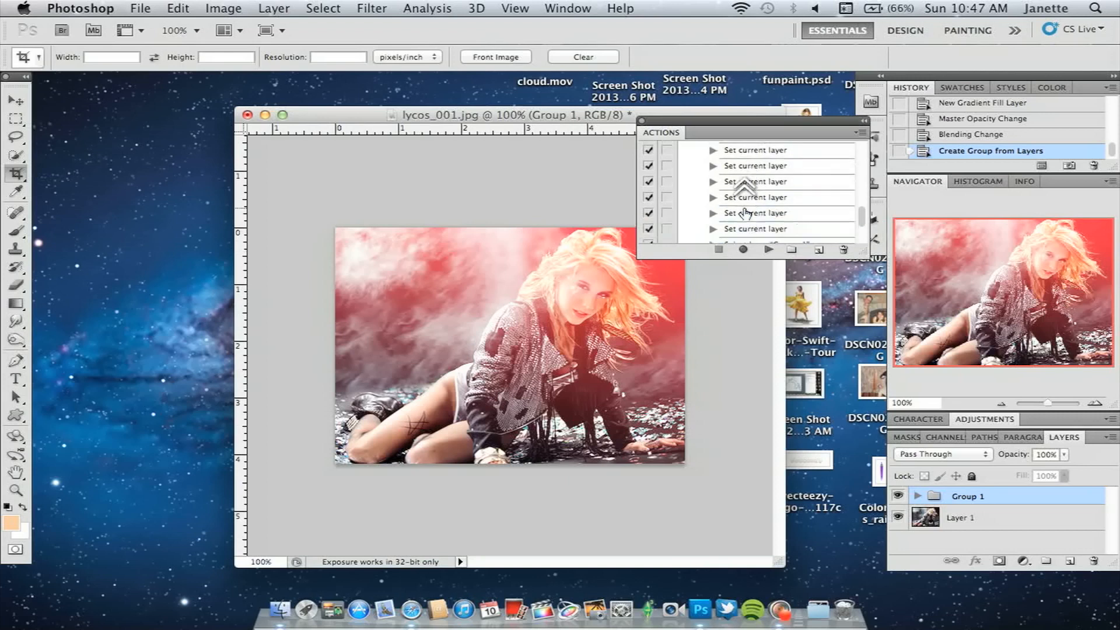
scroll(746, 212, "up", 5)
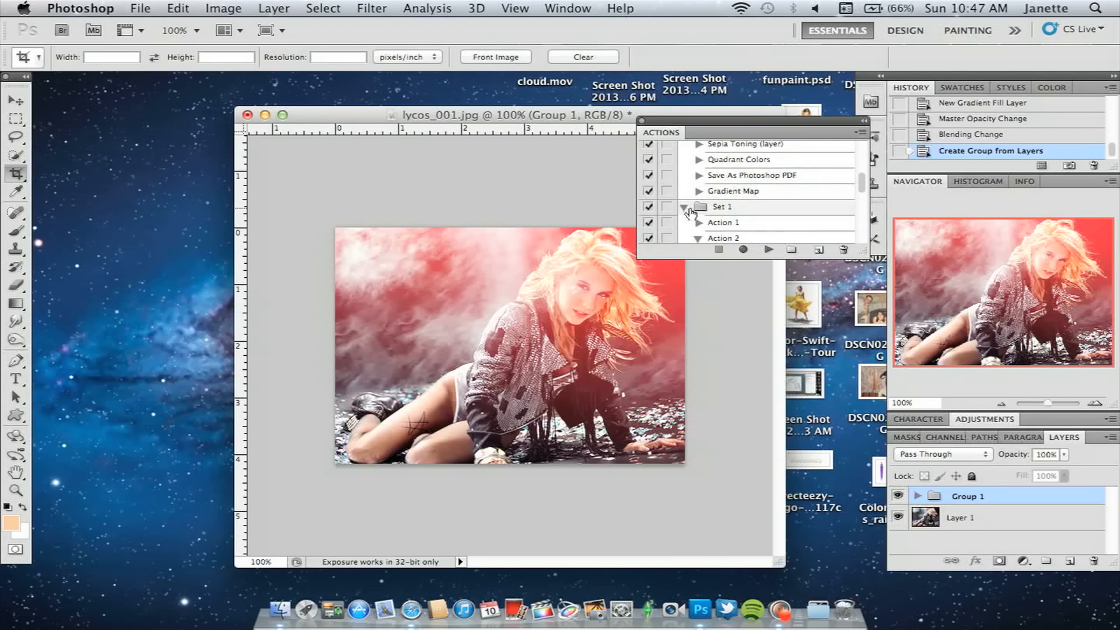
left_click(697, 239)
scroll(699, 240, "down", 3)
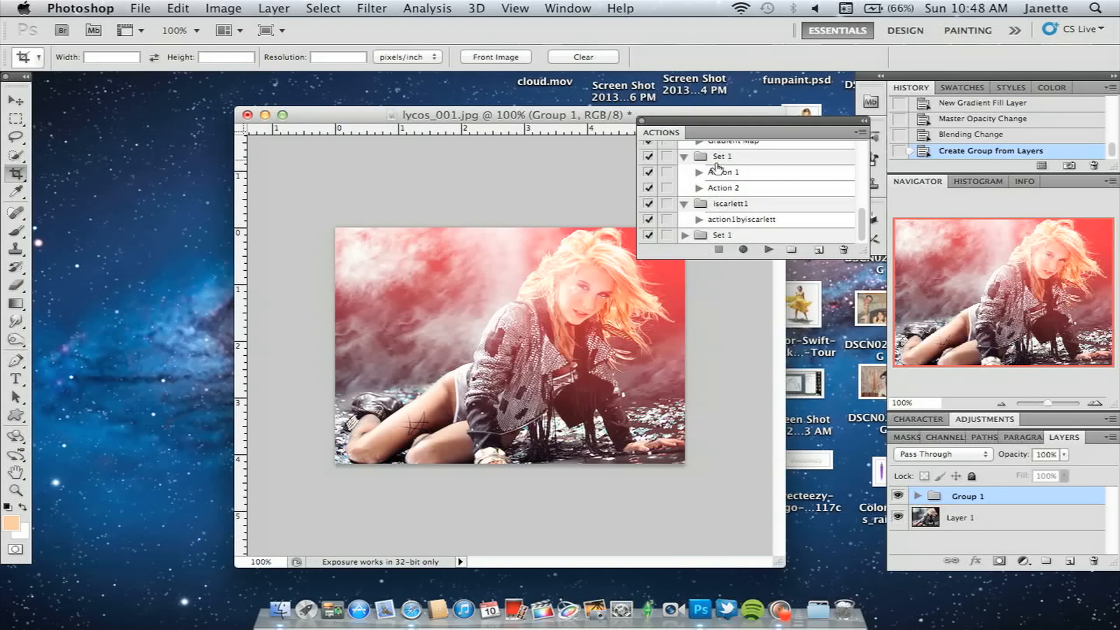
left_click(684, 157)
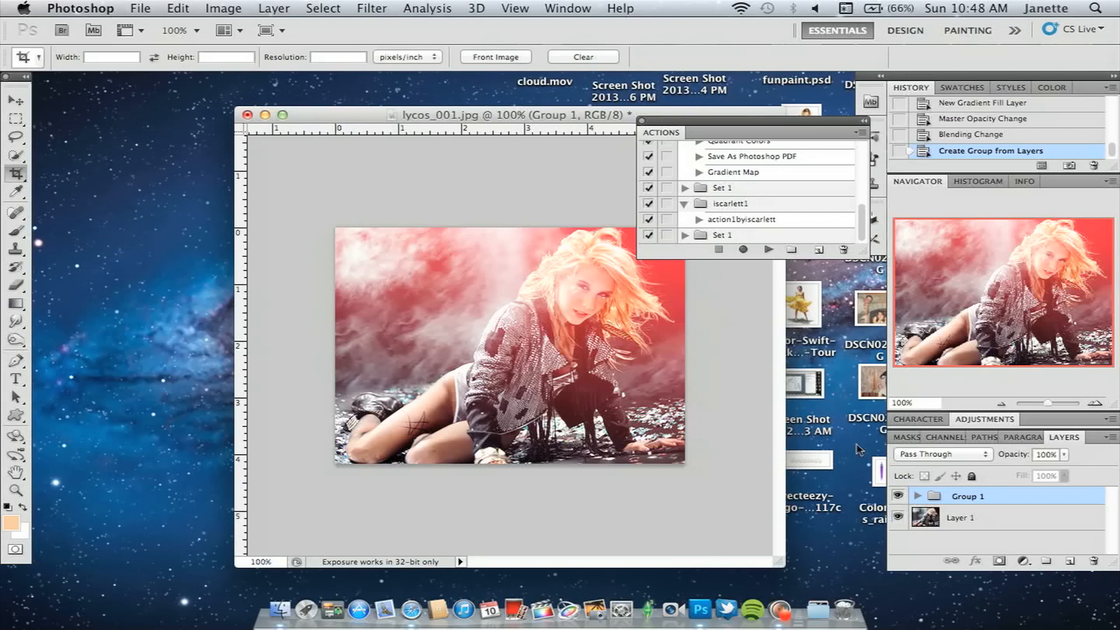
- Move the actions list clear of the picture and delete Group 1 with its adjustment layers
left_click(973, 520)
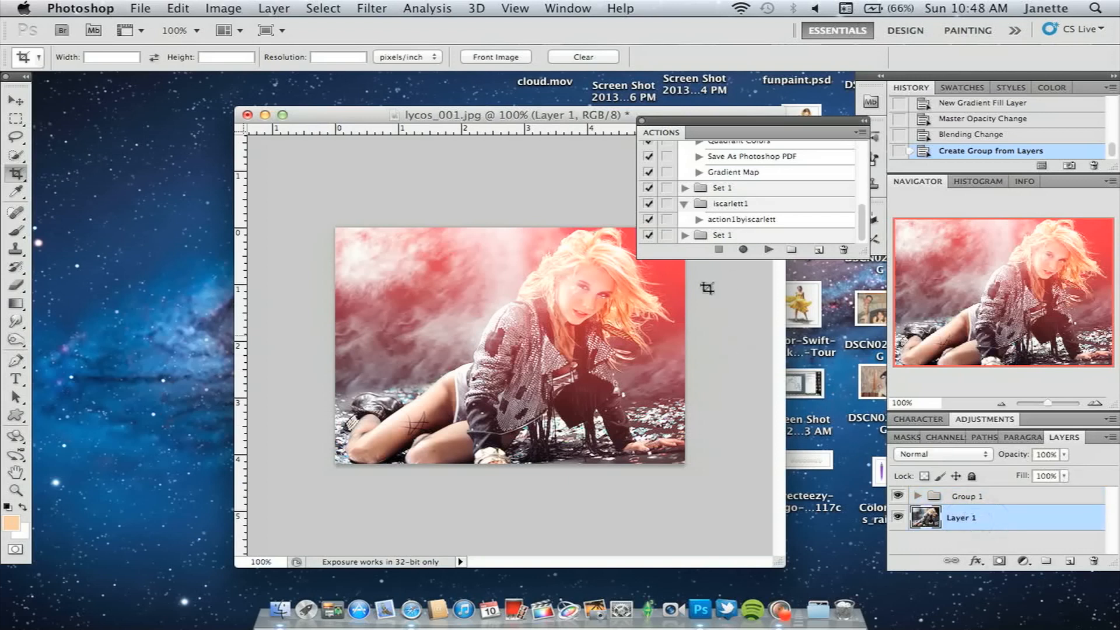
left_click_drag(696, 136, 762, 62)
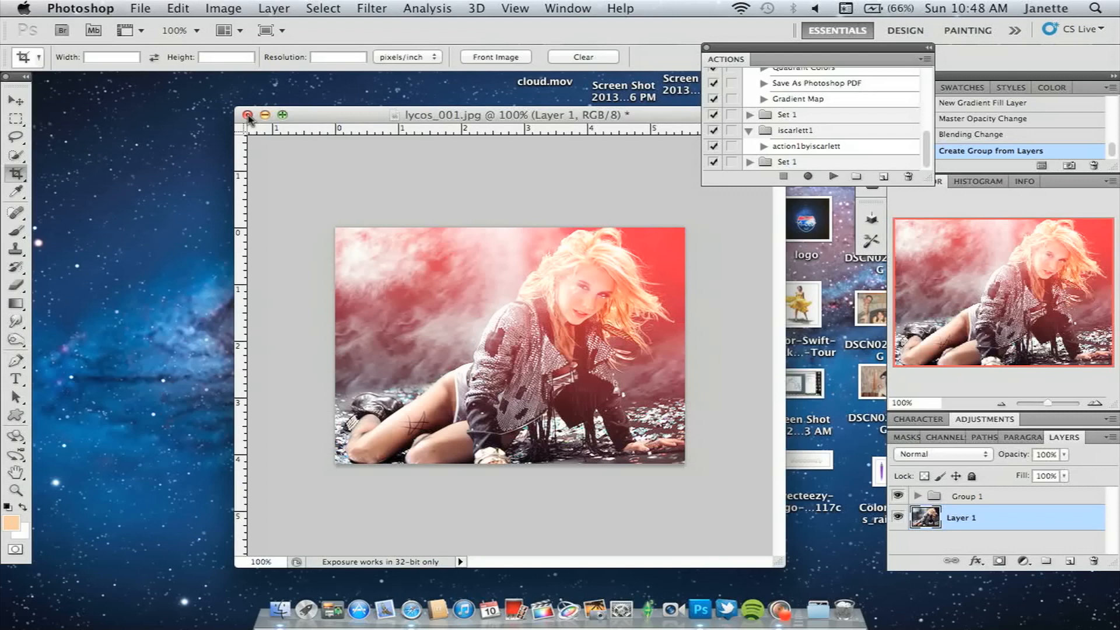
left_click(1020, 497)
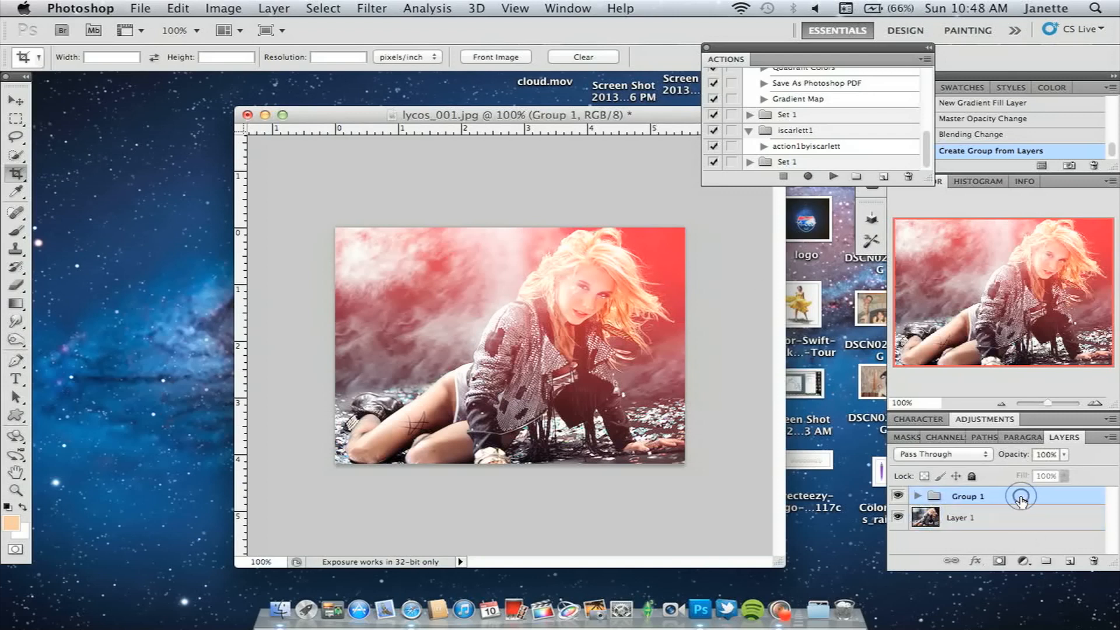
key("Delete")
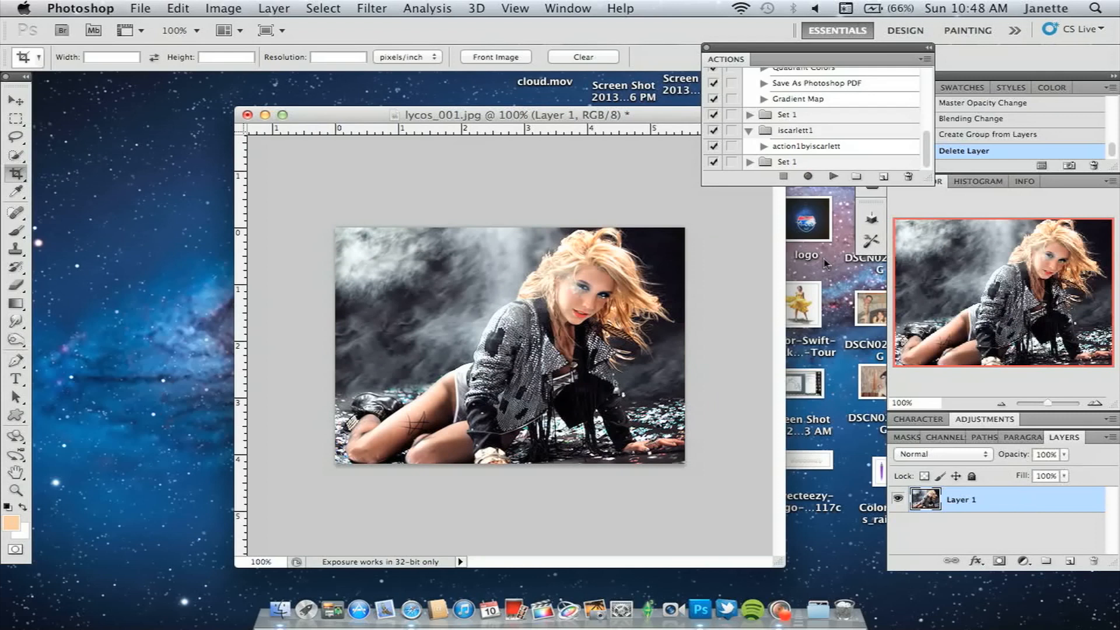
- Expand Set 1 in the actions list and play Action 2 on the photo
left_click(749, 115)
left_click(786, 147)
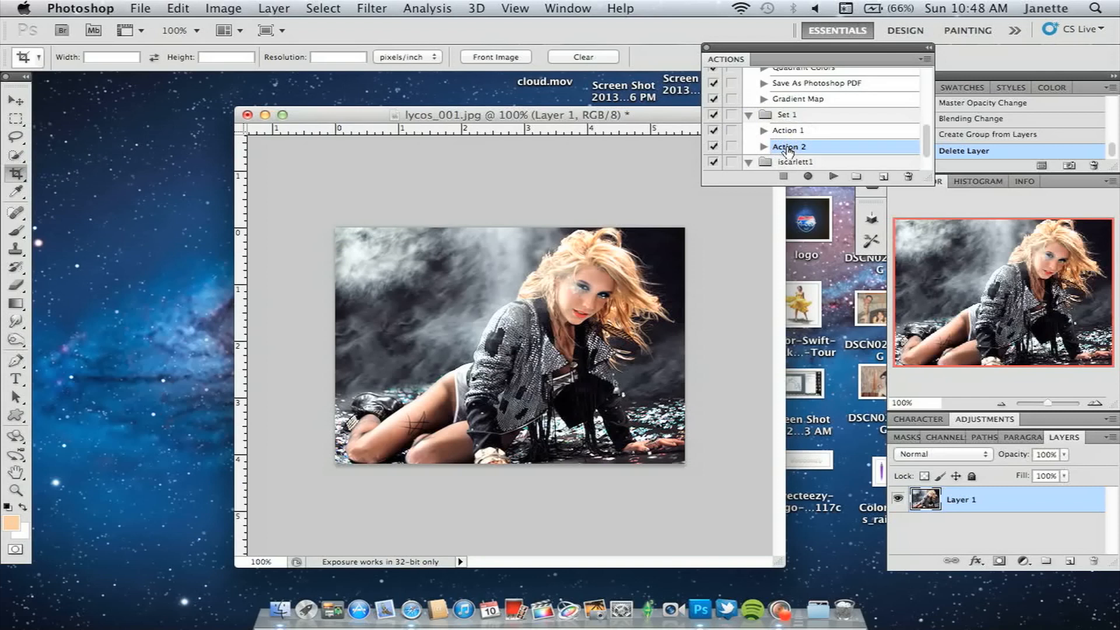
left_click(833, 177)
left_click(833, 178)
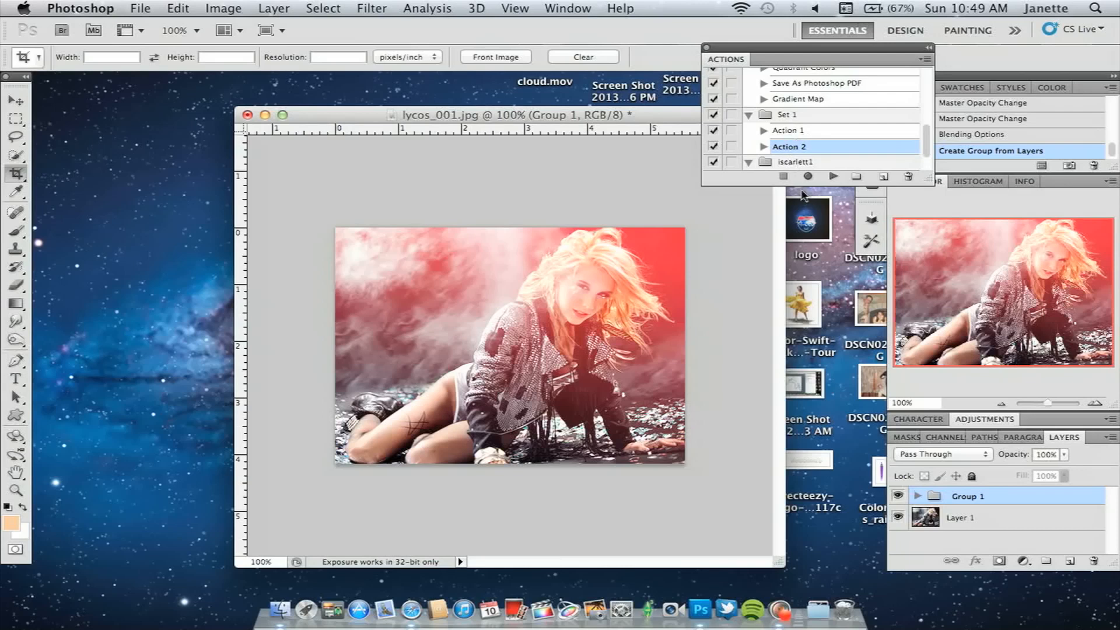
- Undo the layer grouping and delete the gradient fill and curves layers added by Action 2
key("super+z")
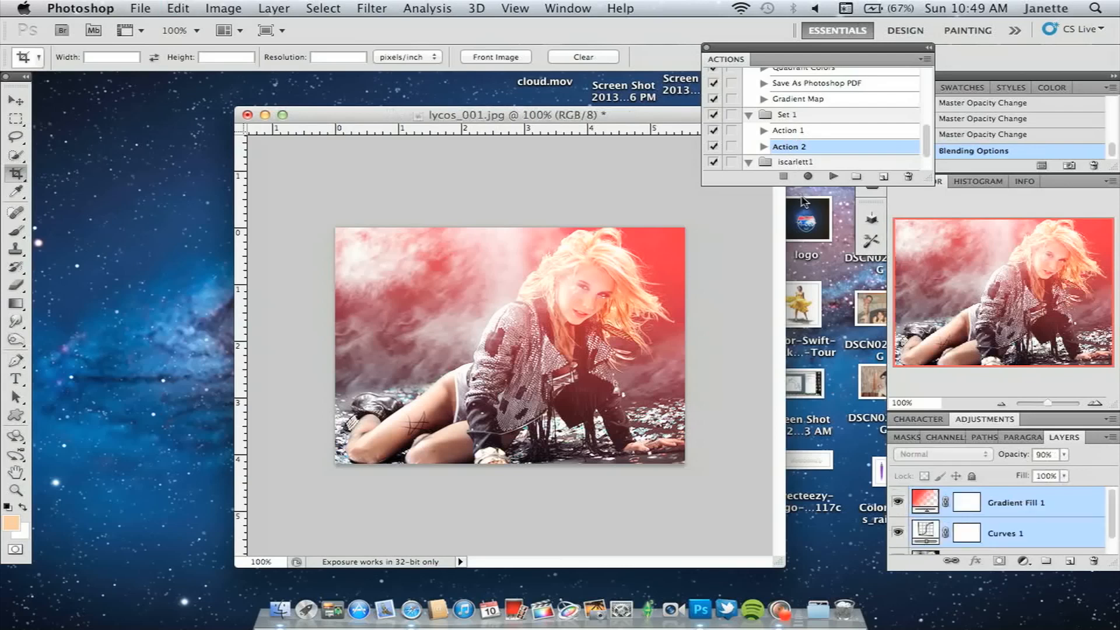
key("BackSpace")
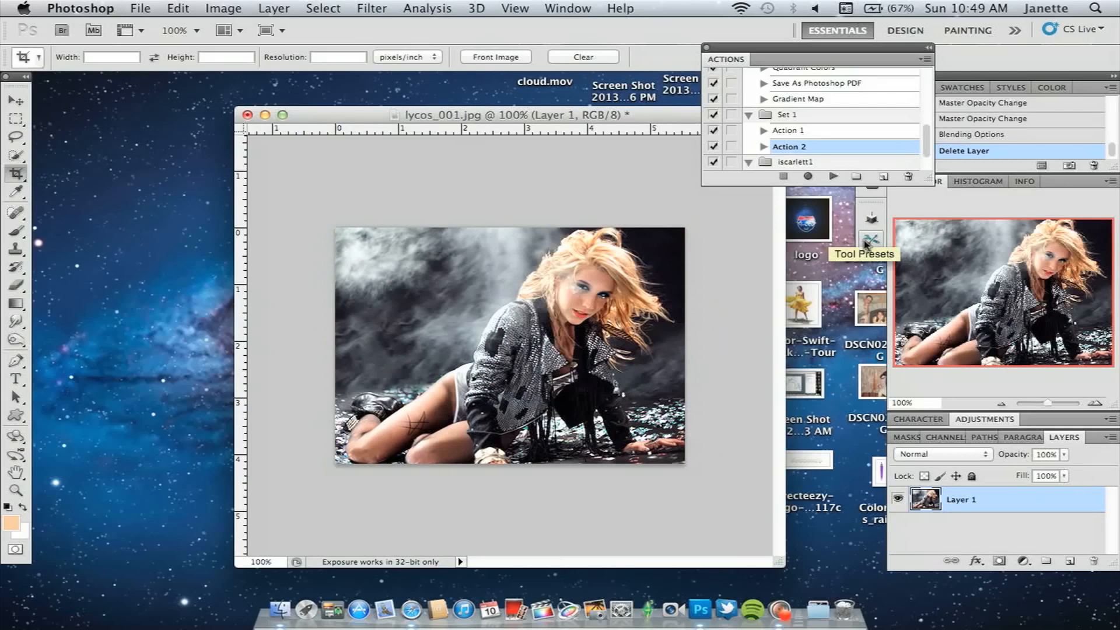
- Play Action 1 from Set 1 on the photo
left_click(873, 132)
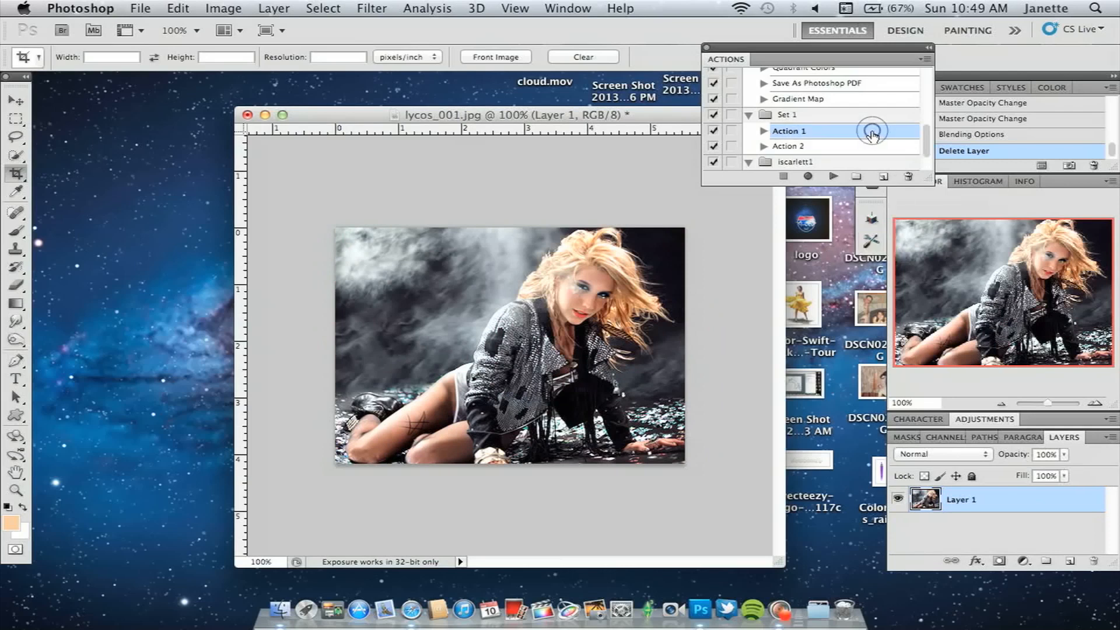
left_click(835, 177)
left_click(835, 177)
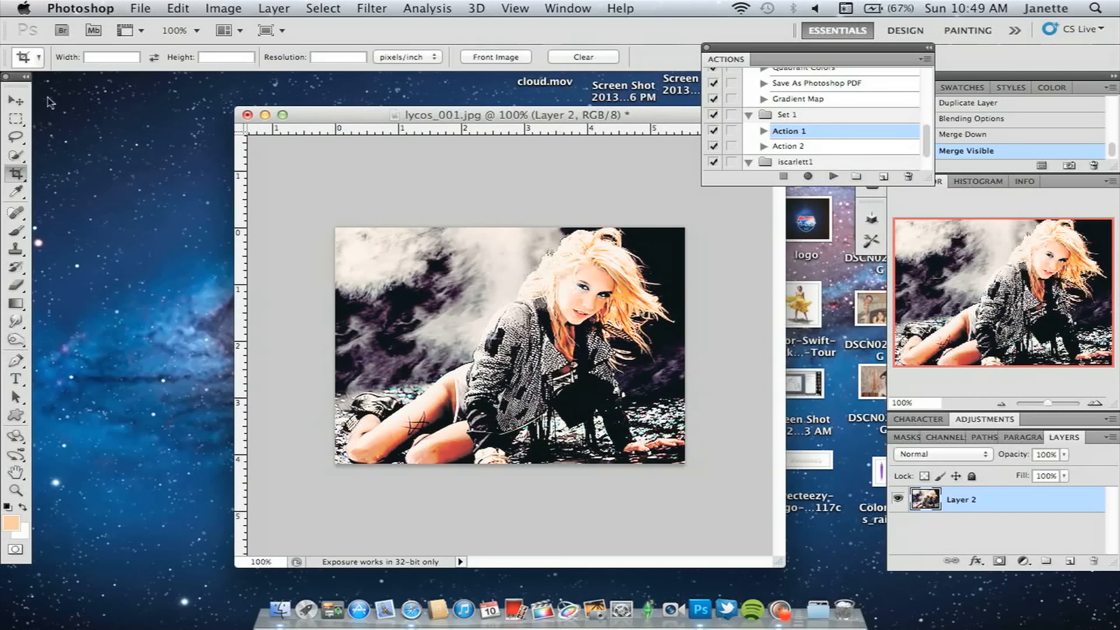
- With the Move tool active, undo the last Merge Visible and look through the layers that Action 1 added
left_click(21, 106)
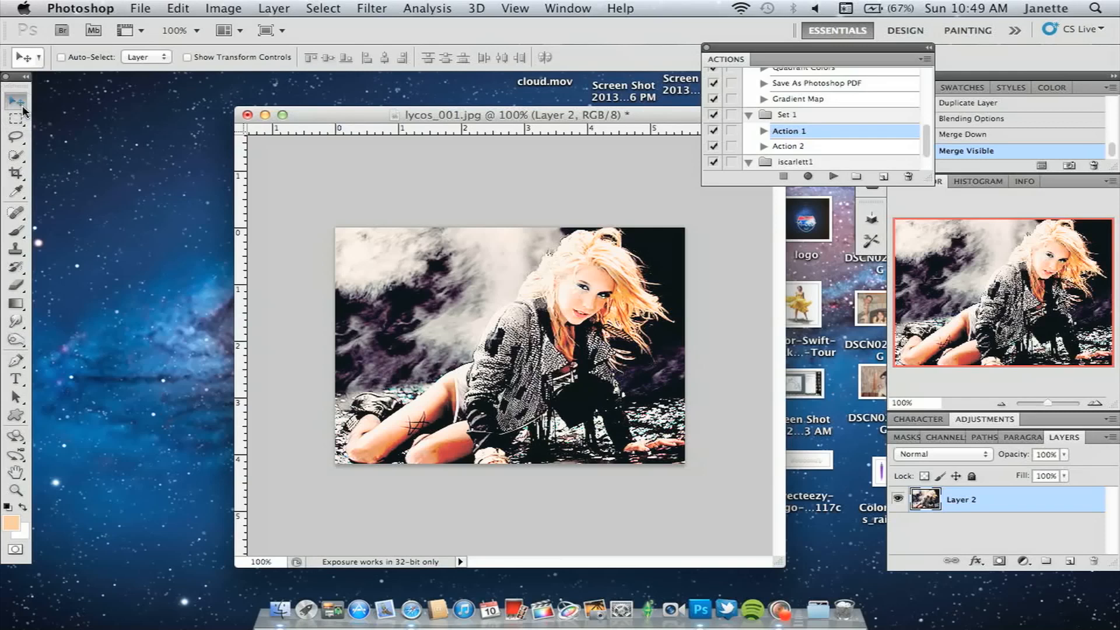
key("super+z")
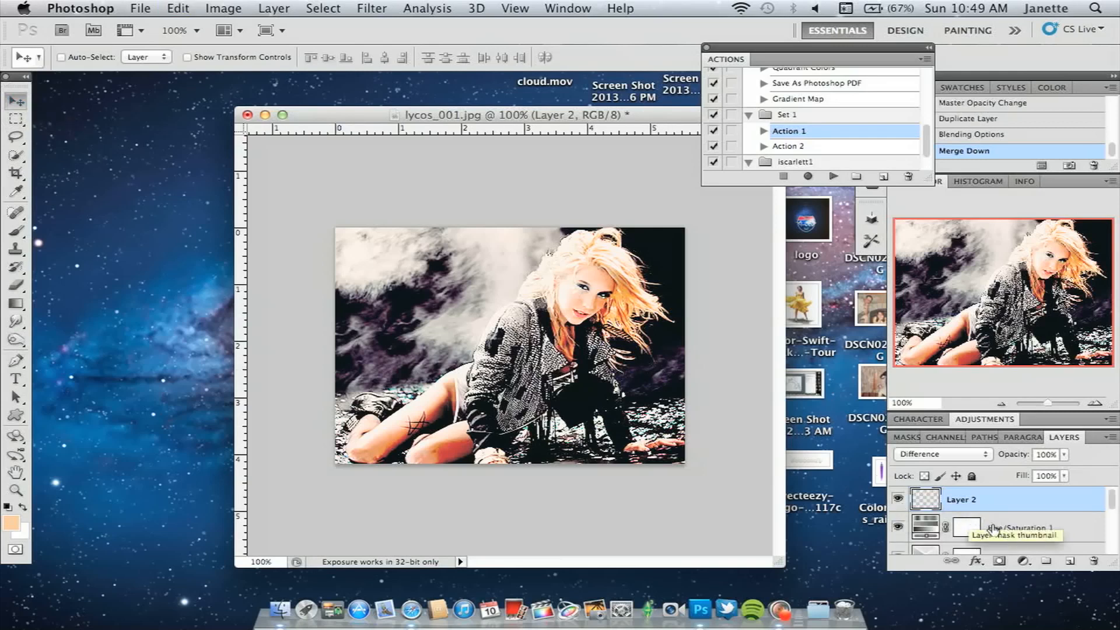
scroll(991, 527, "down", 4)
scroll(992, 528, "down", 4)
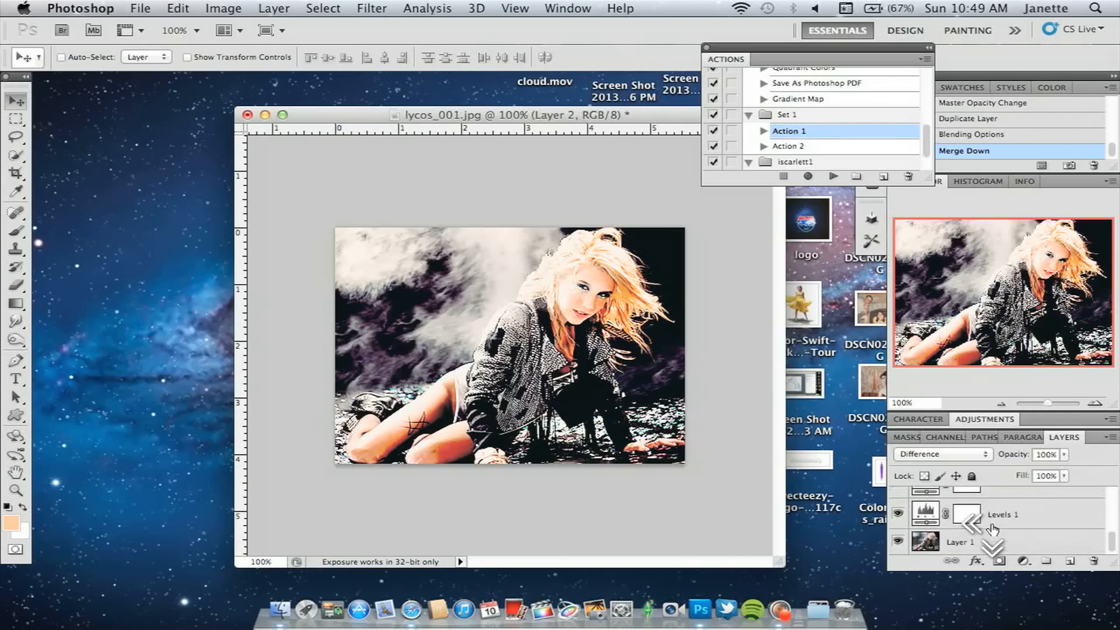
scroll(993, 529, "up", 8)
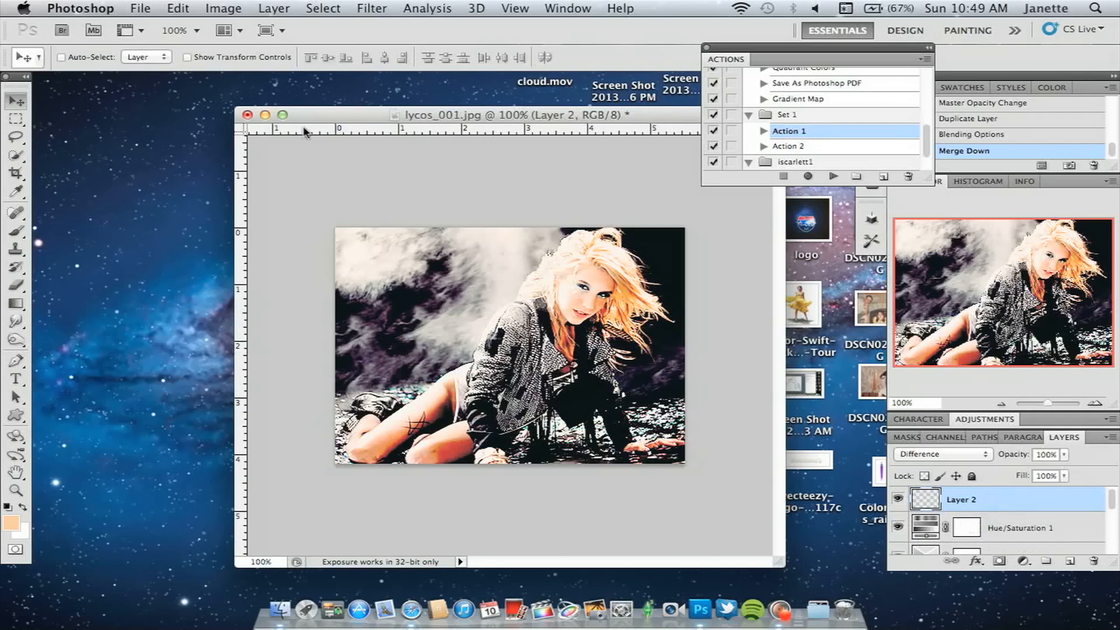
- Start closing lycos_001.jpg and cancel to keep the document open
left_click(245, 120)
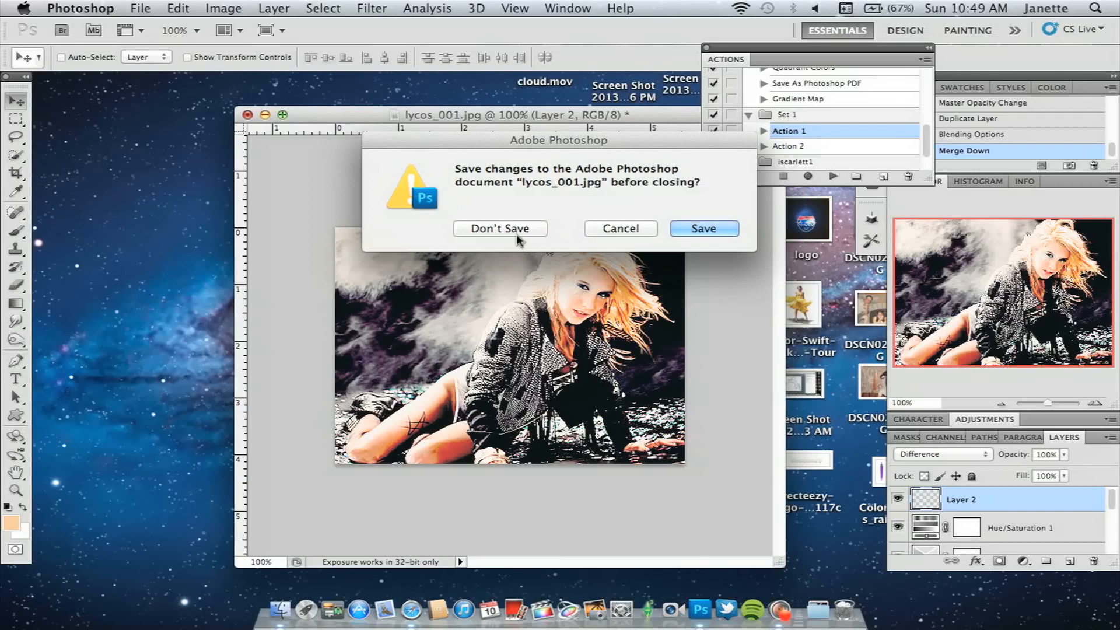
left_click(621, 229)
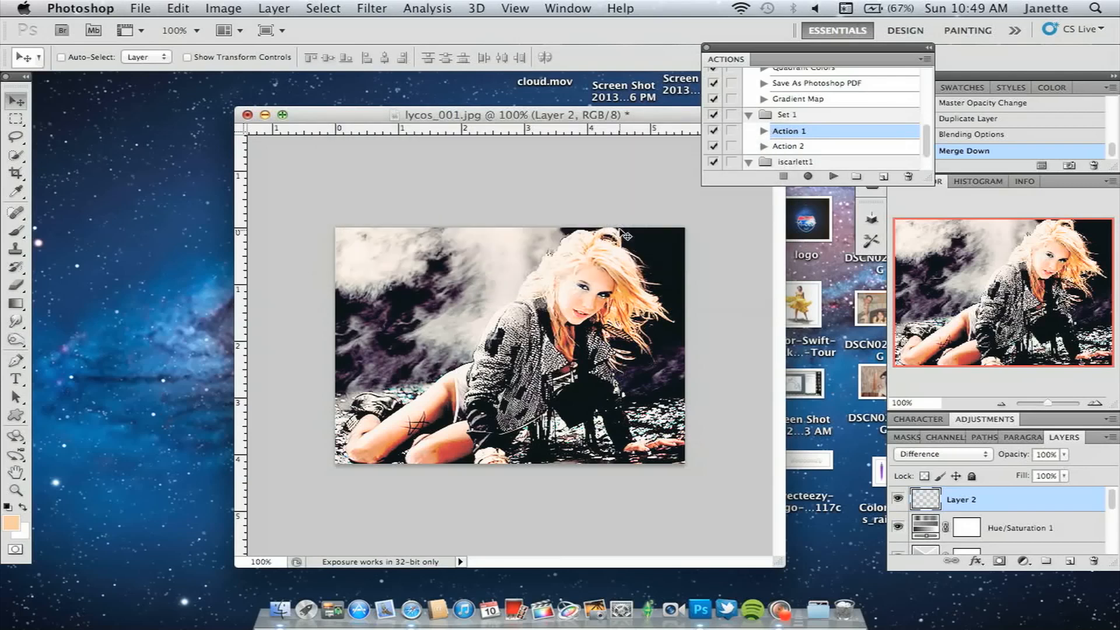